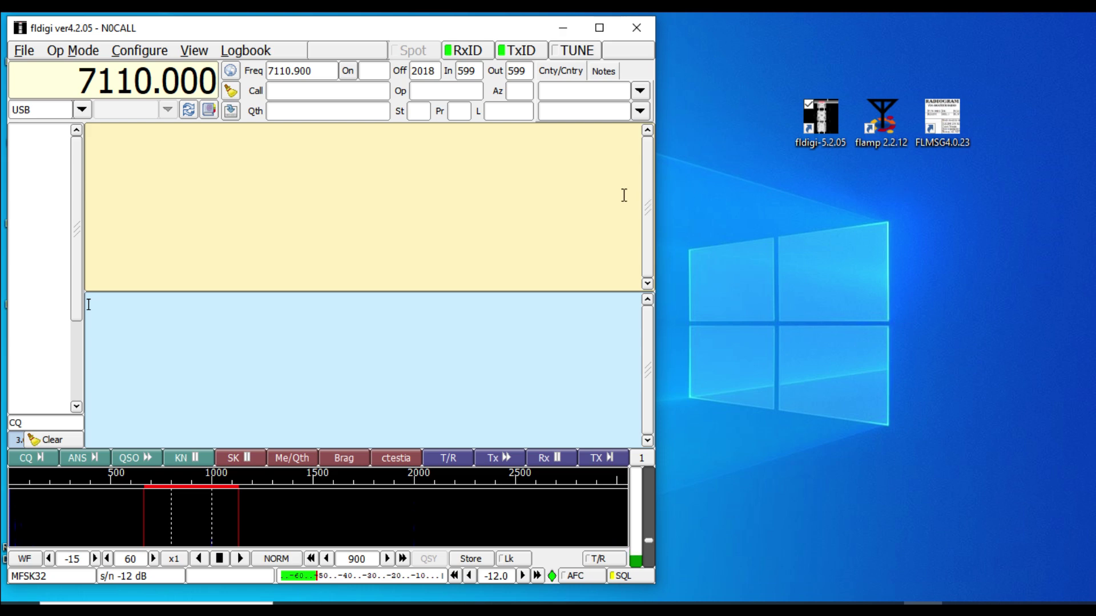
{"action": "double_click", "coordinate": [937, 122]}
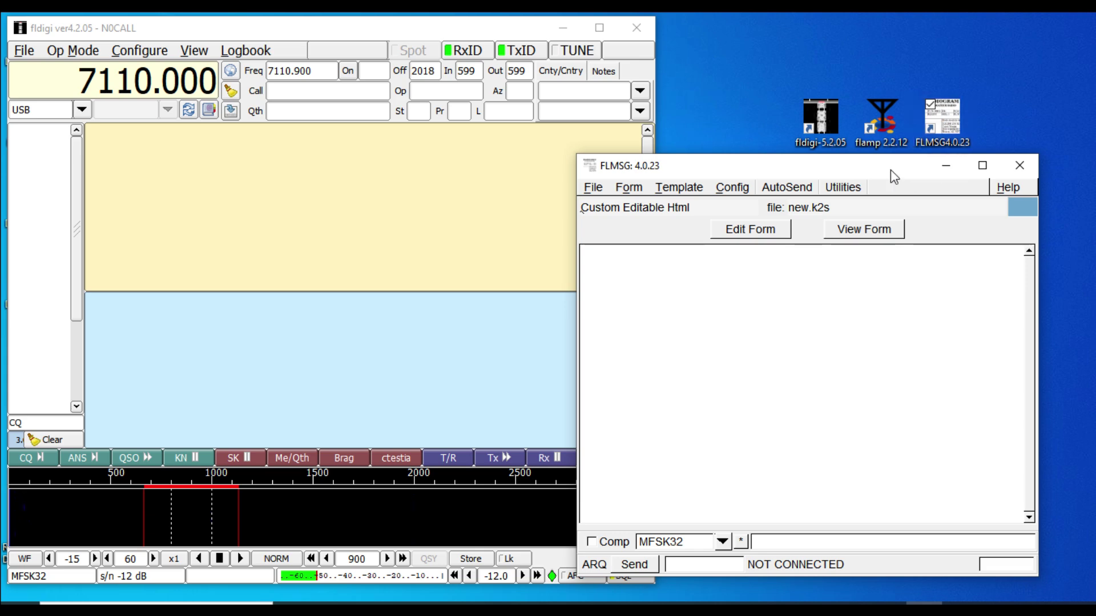
{"action": "left_click_drag", "start_coordinate": [890, 169], "coordinate": [756, 96]}
{"action": "left_click", "coordinate": [454, 114]}
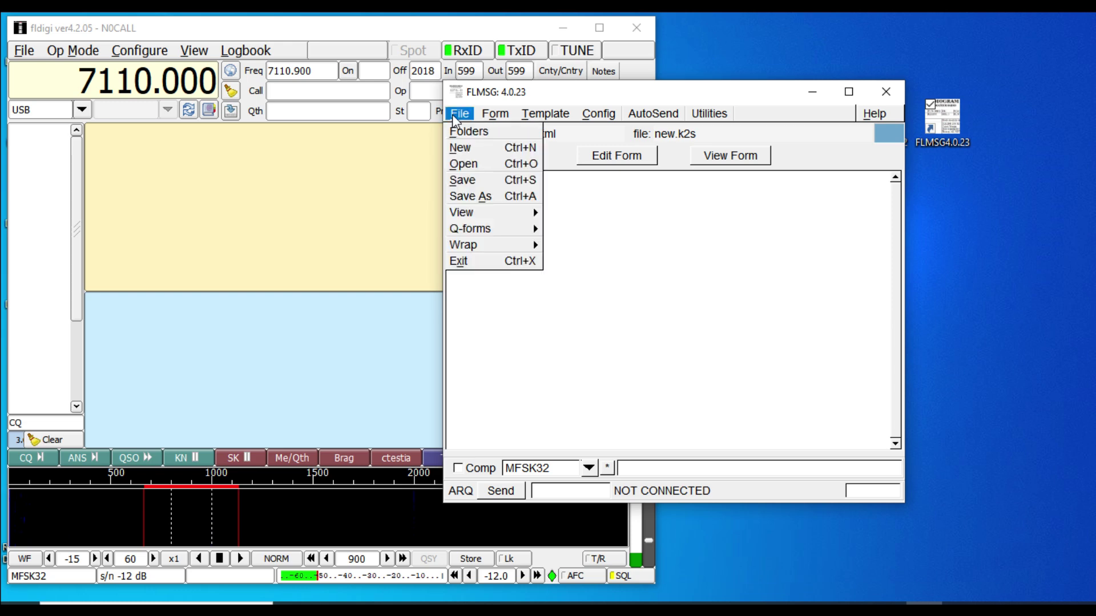
{"action": "left_click", "coordinate": [471, 167]}
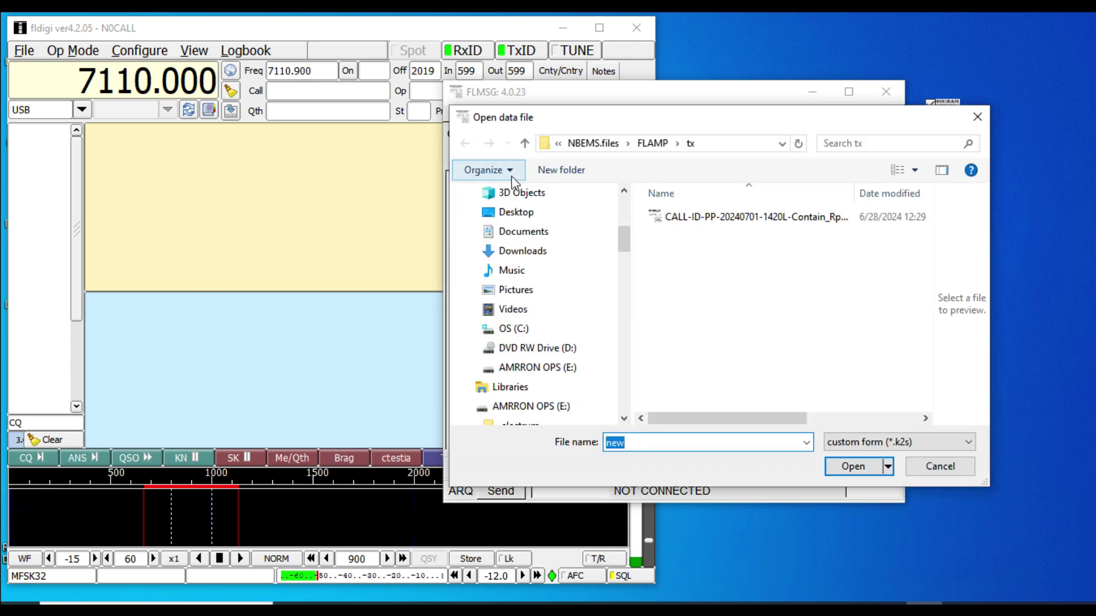
{"action": "double_click", "coordinate": [713, 222]}
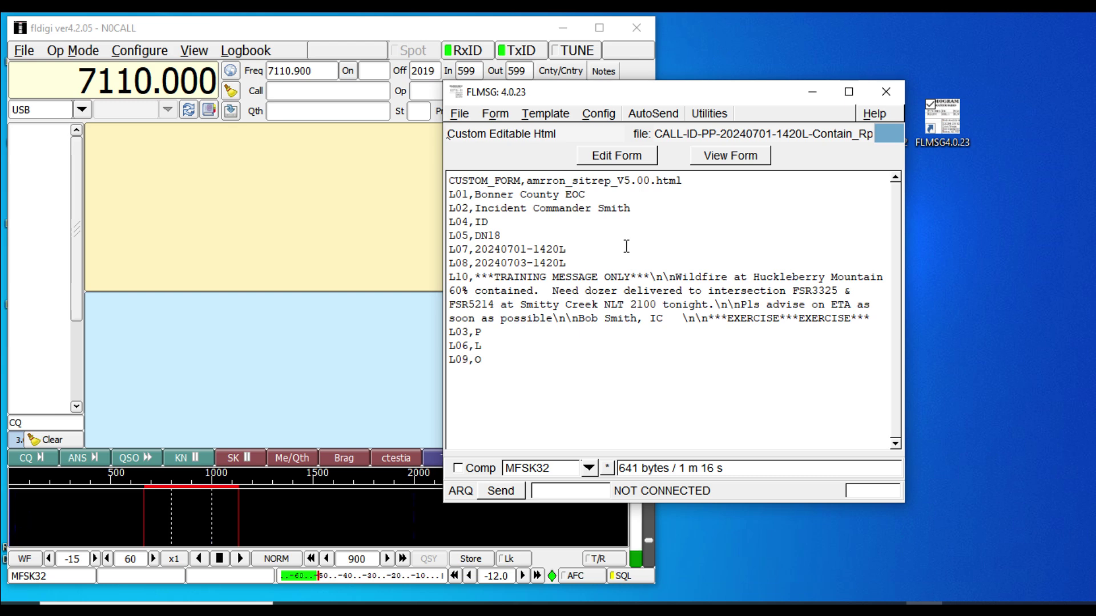
Step: Open the NBEMS.files folder from FLMSG and look at the saved messages in ICS\messages
{"action": "left_click", "coordinate": [465, 121]}
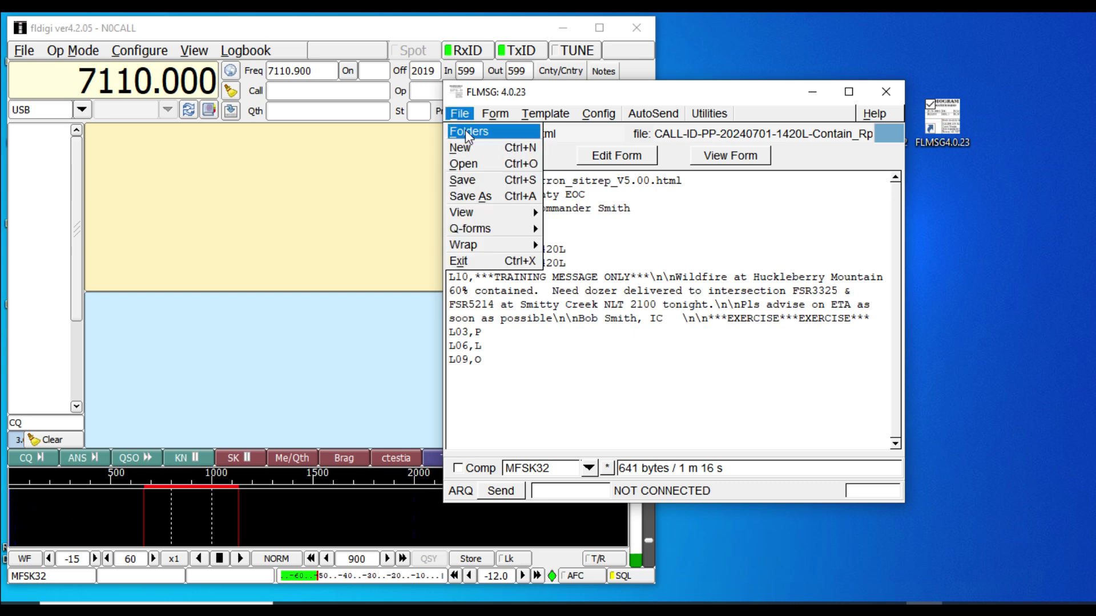
{"action": "left_click", "coordinate": [471, 132]}
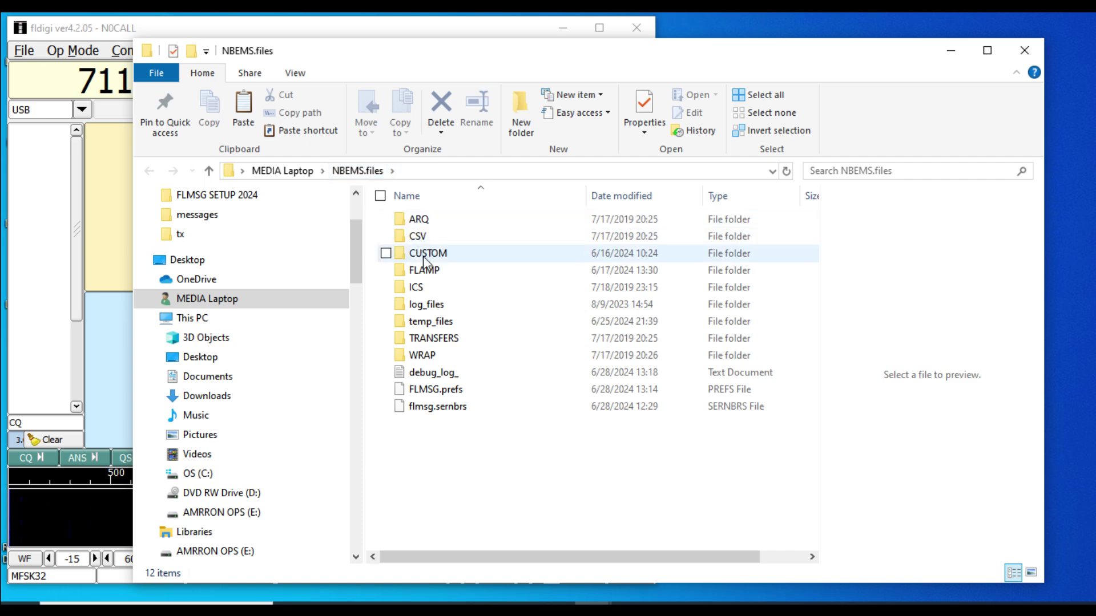
{"action": "left_click", "coordinate": [425, 287]}
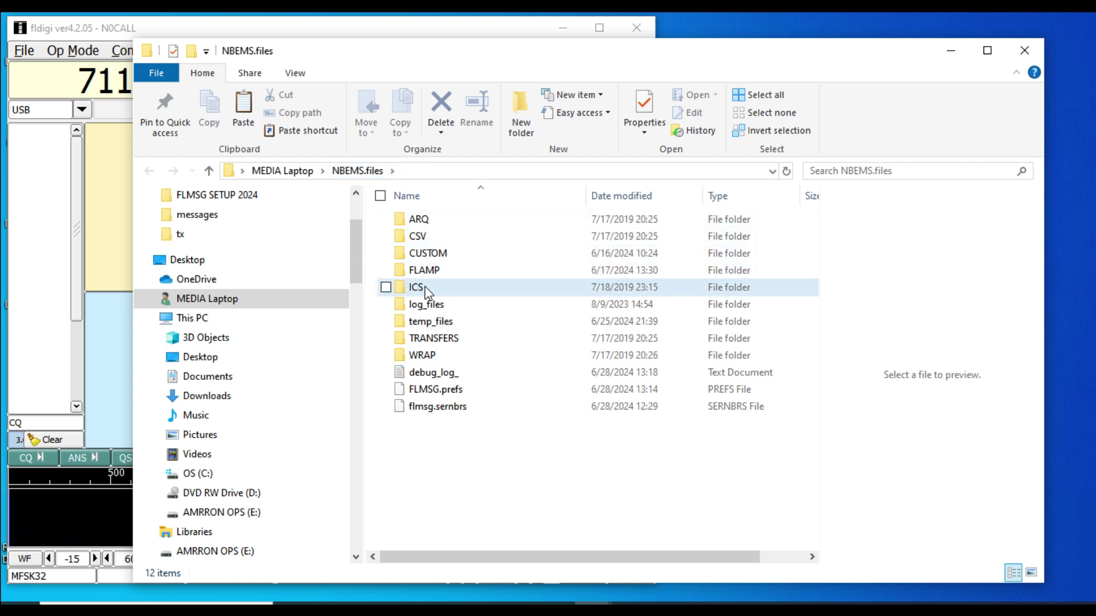
{"action": "double_click", "coordinate": [424, 286]}
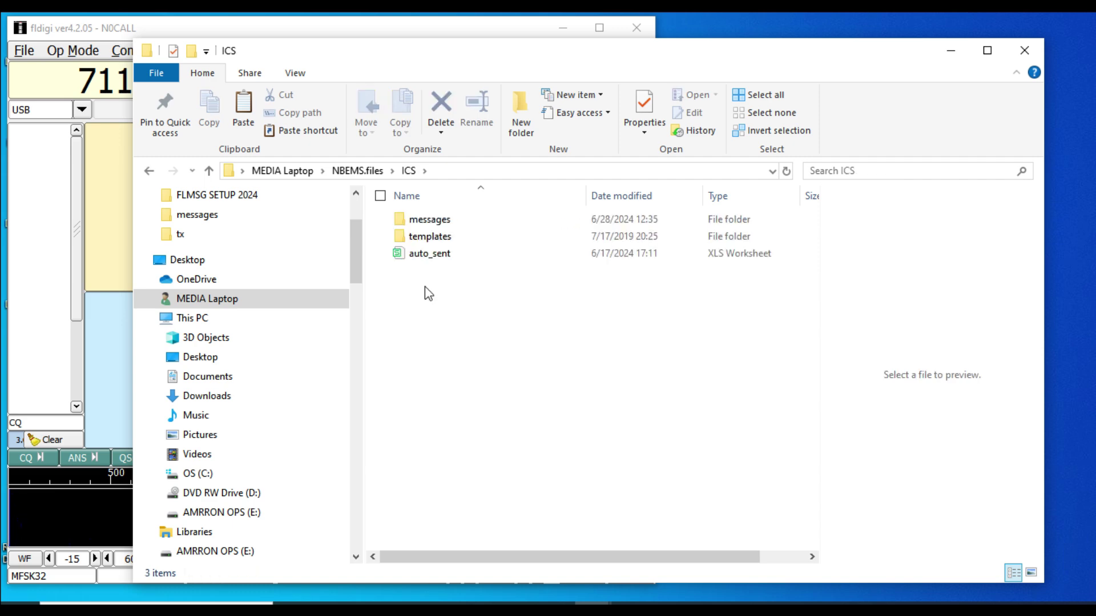
{"action": "left_click", "coordinate": [422, 219]}
{"action": "double_click", "coordinate": [421, 222]}
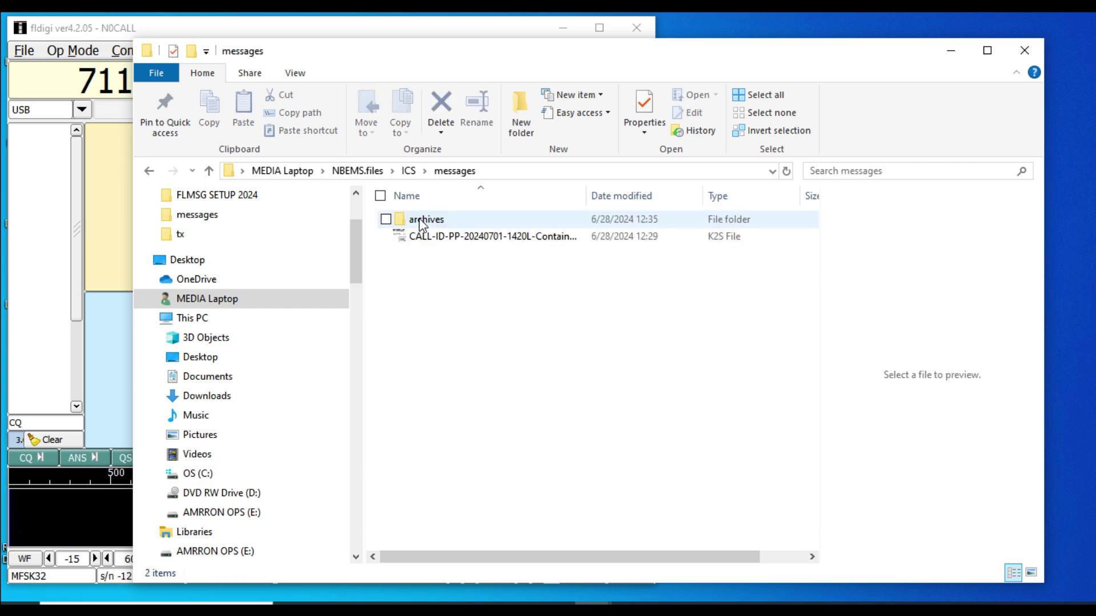
Step: Go back to NBEMS.files, check the message file in FLAMP\tx, and close the folder window
{"action": "left_click", "coordinate": [350, 173]}
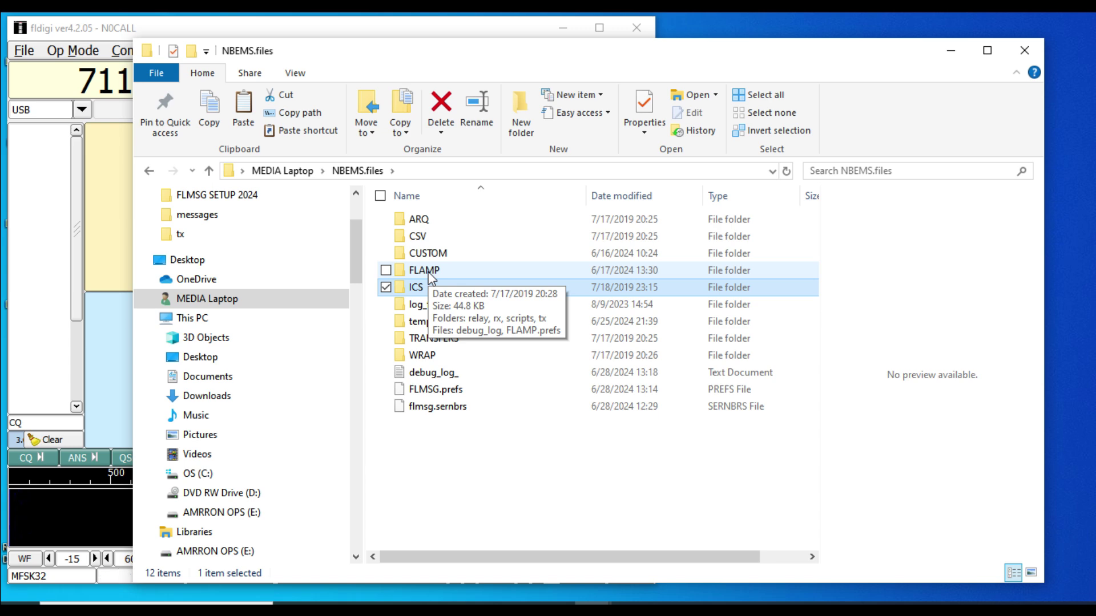
{"action": "double_click", "coordinate": [430, 272]}
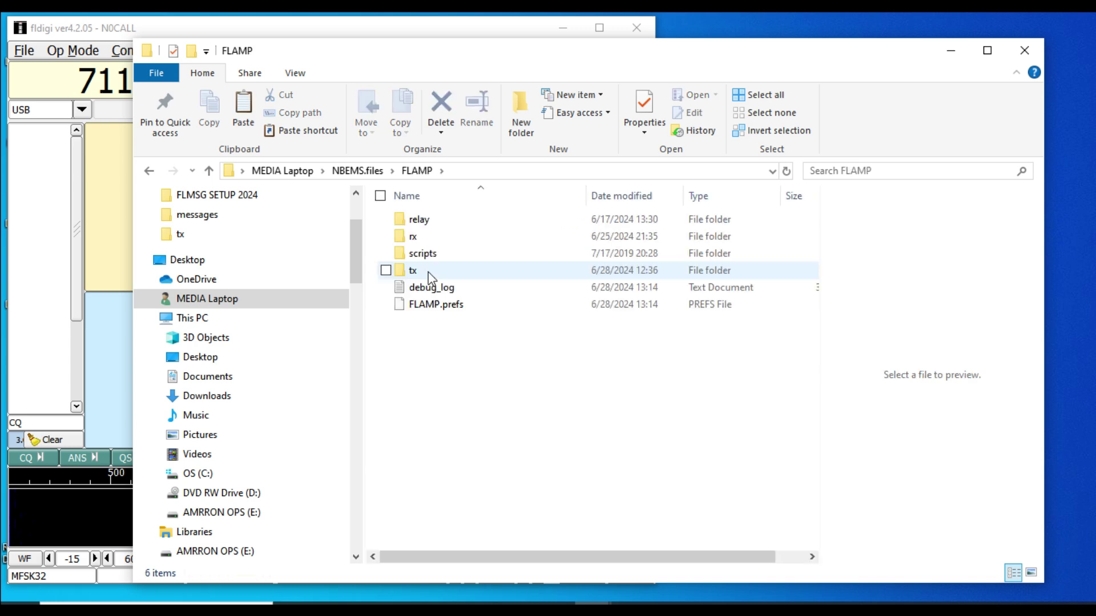
{"action": "mouse_move", "coordinate": [421, 279]}
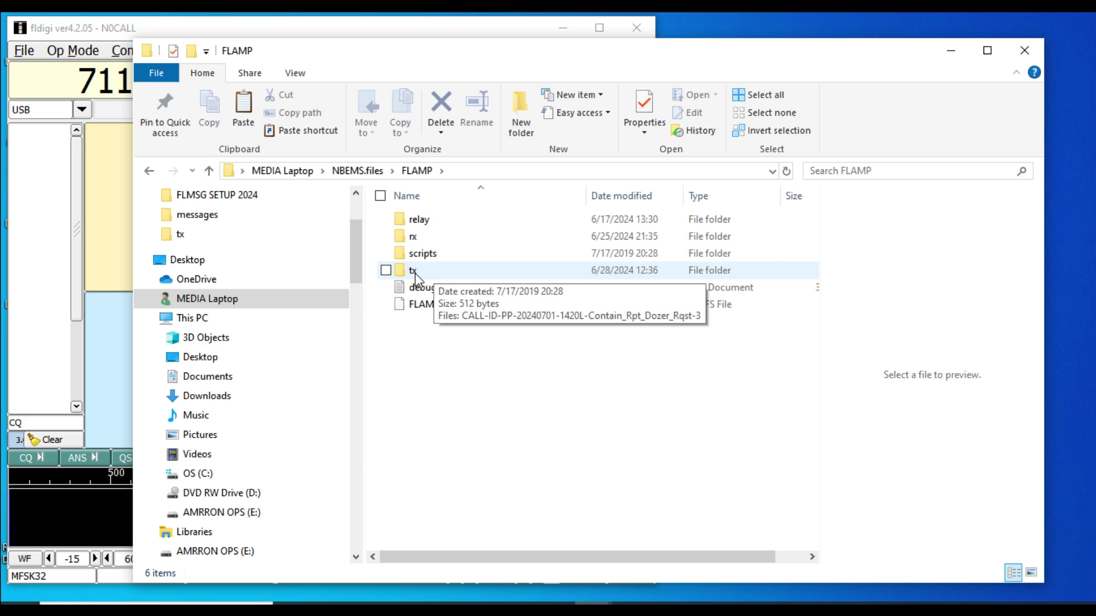
{"action": "double_click", "coordinate": [423, 271]}
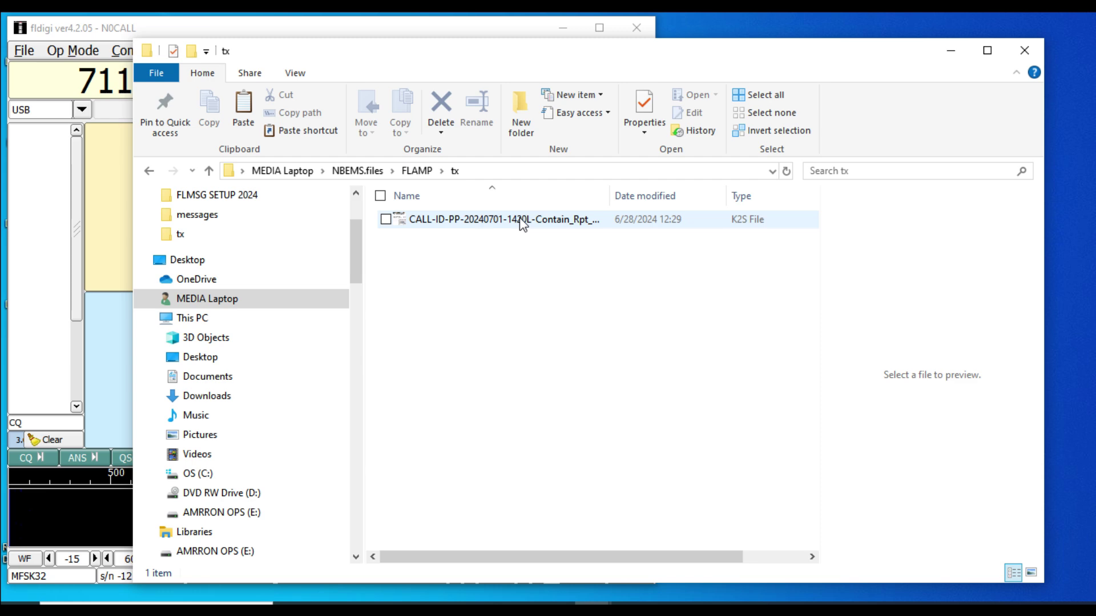
{"action": "left_click", "coordinate": [1024, 51]}
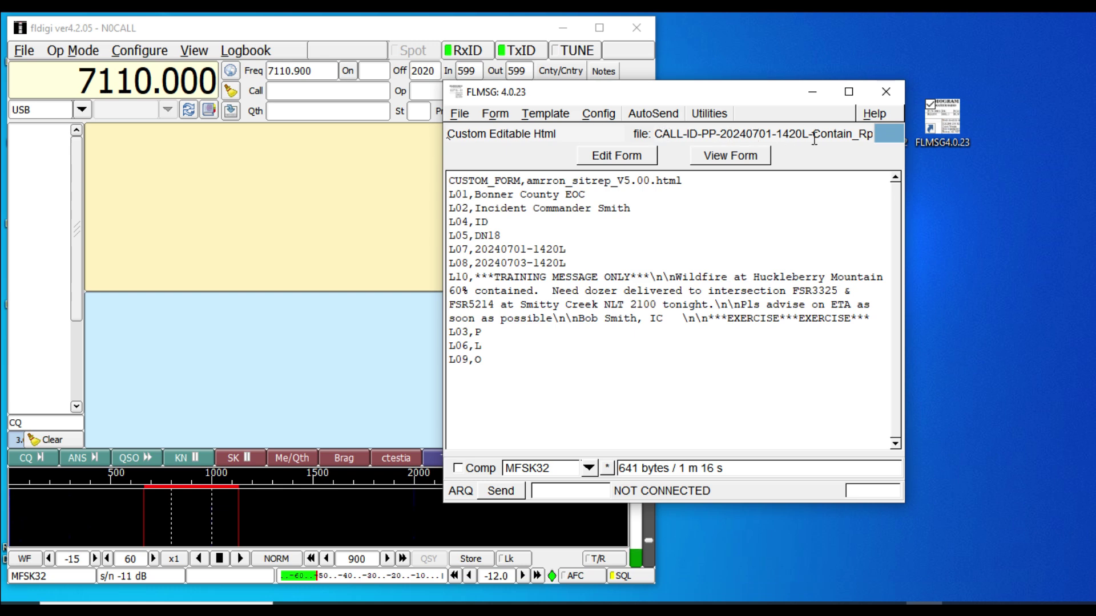
Step: Launch FLAMP, dismiss its callsign and info reminder, and place its window beside fldigi
{"action": "left_click", "coordinate": [805, 222]}
{"action": "left_click_drag", "start_coordinate": [764, 91], "coordinate": [589, 145]}
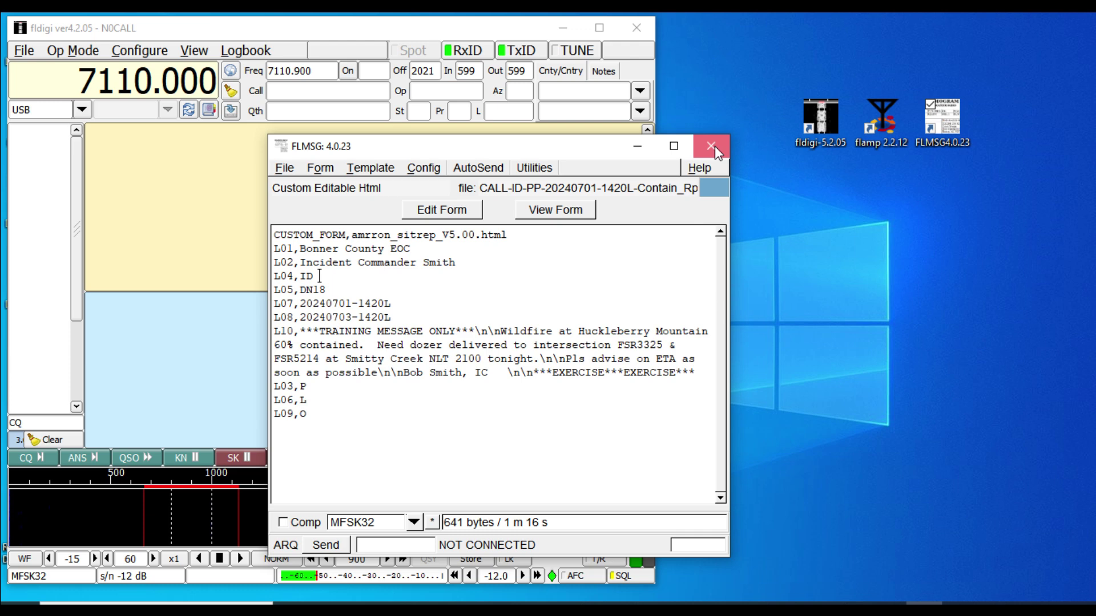
{"action": "left_click", "coordinate": [866, 122]}
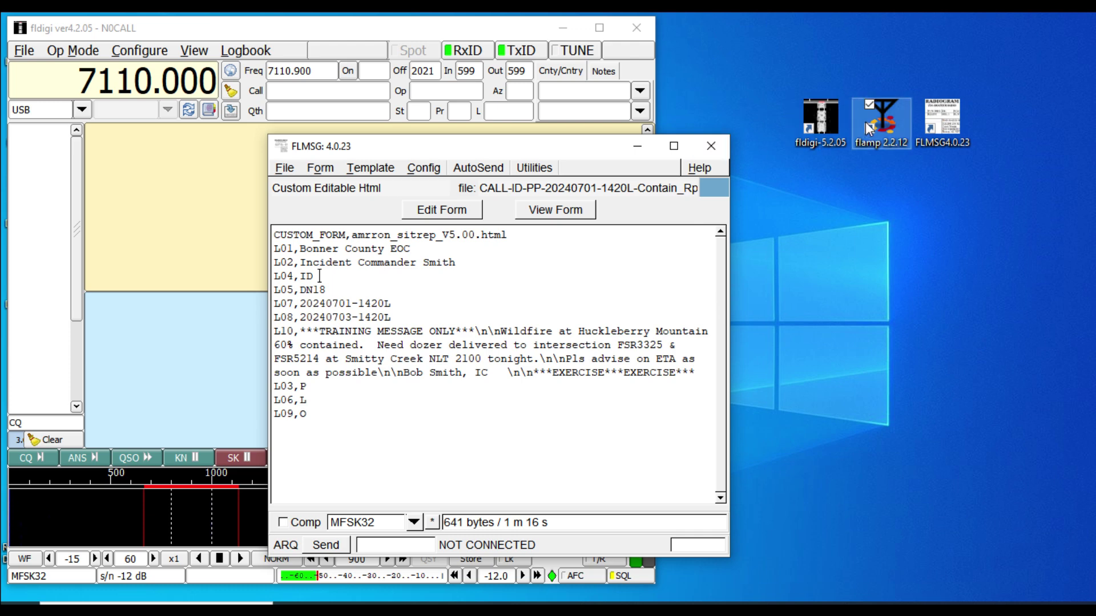
{"action": "double_click", "coordinate": [866, 122]}
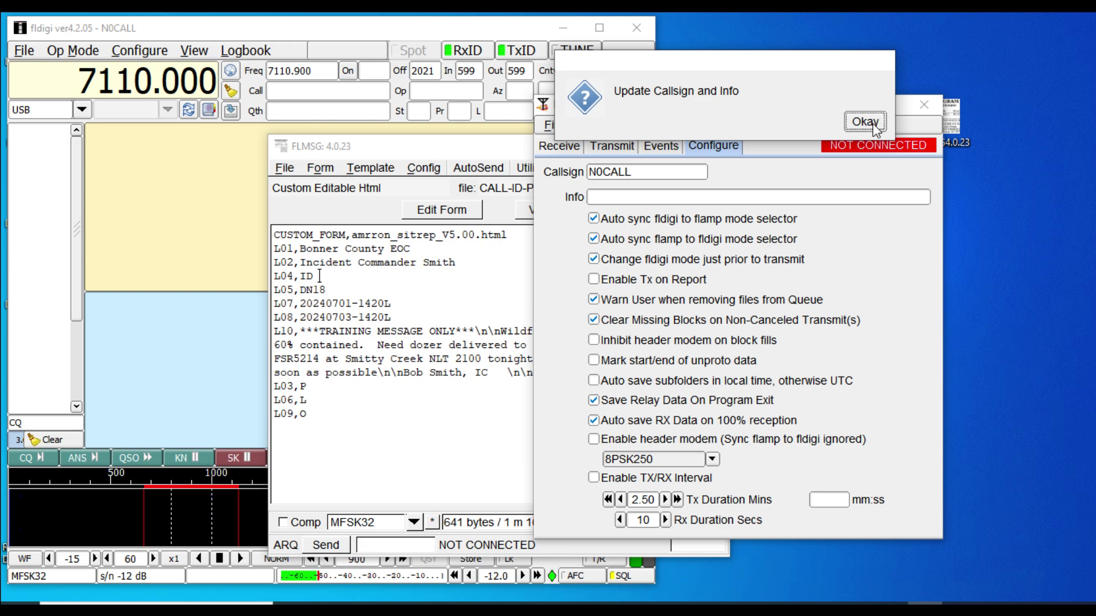
{"action": "left_click", "coordinate": [865, 122]}
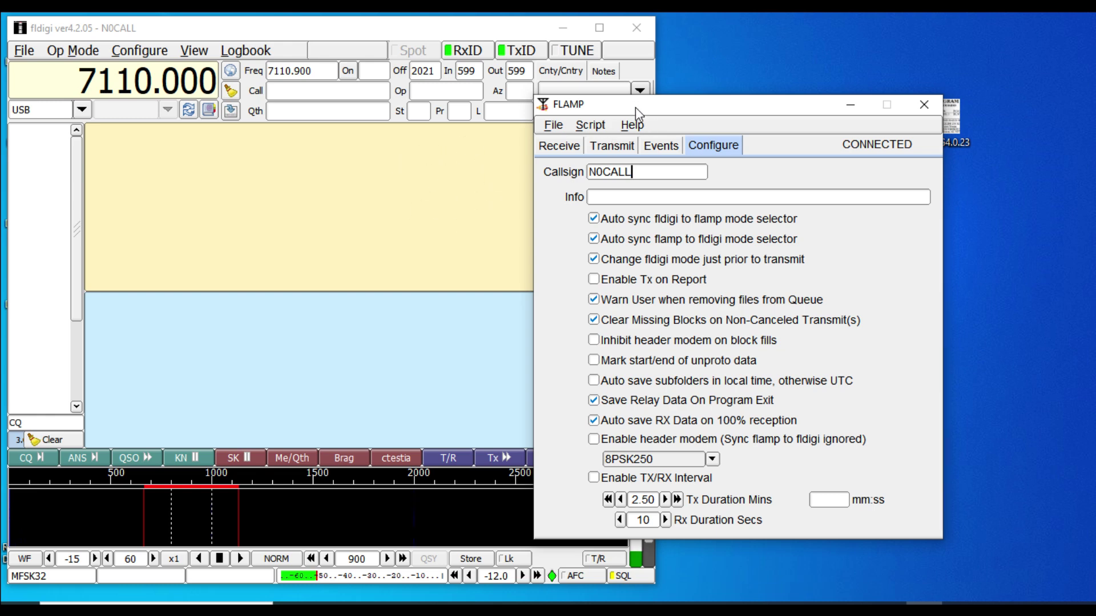
{"action": "left_click_drag", "start_coordinate": [635, 107], "coordinate": [762, 100]}
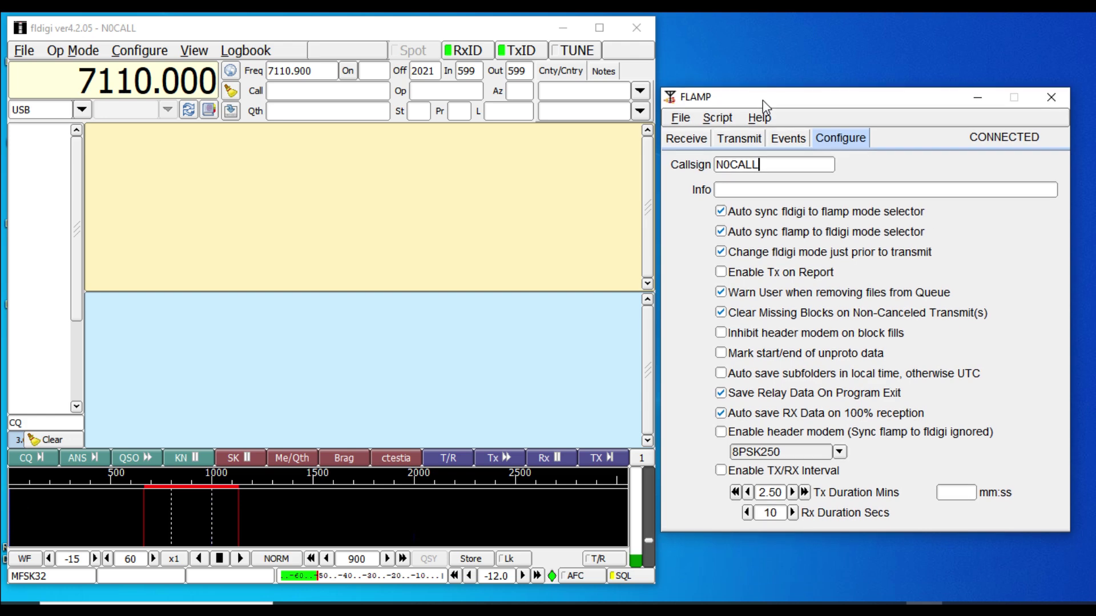
{"action": "left_click", "coordinate": [681, 118]}
{"action": "mouse_move", "coordinate": [759, 118]}
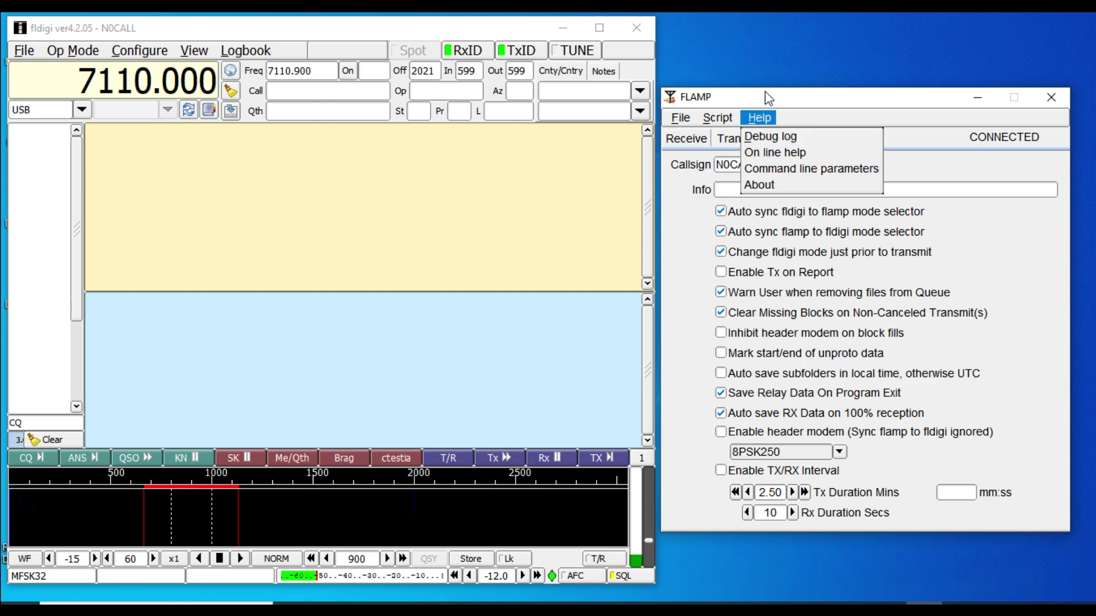
{"action": "left_click", "coordinate": [767, 92]}
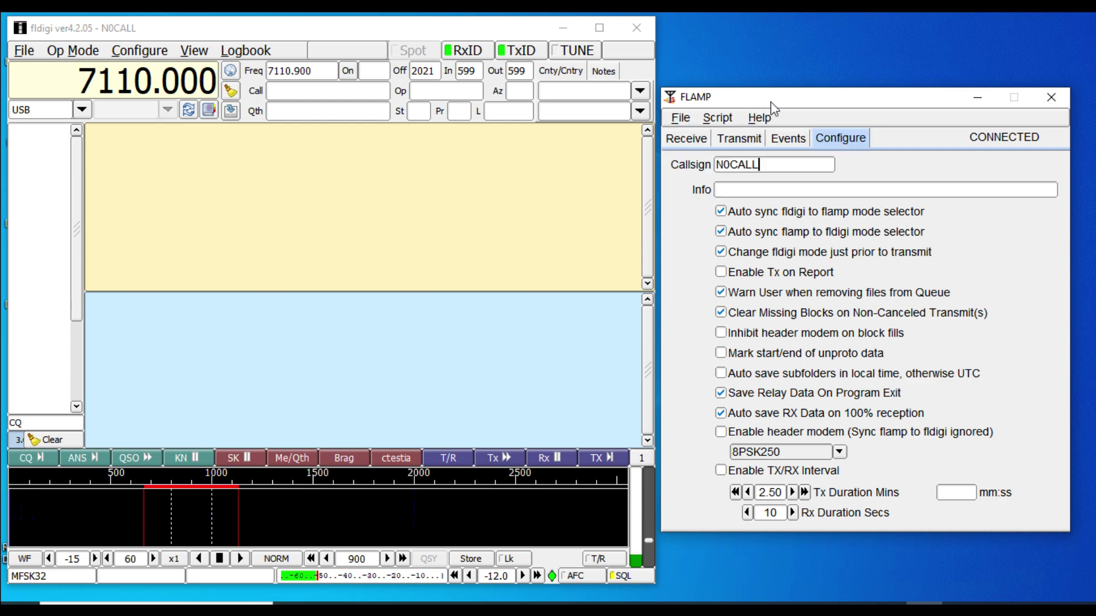
{"action": "left_click", "coordinate": [735, 140]}
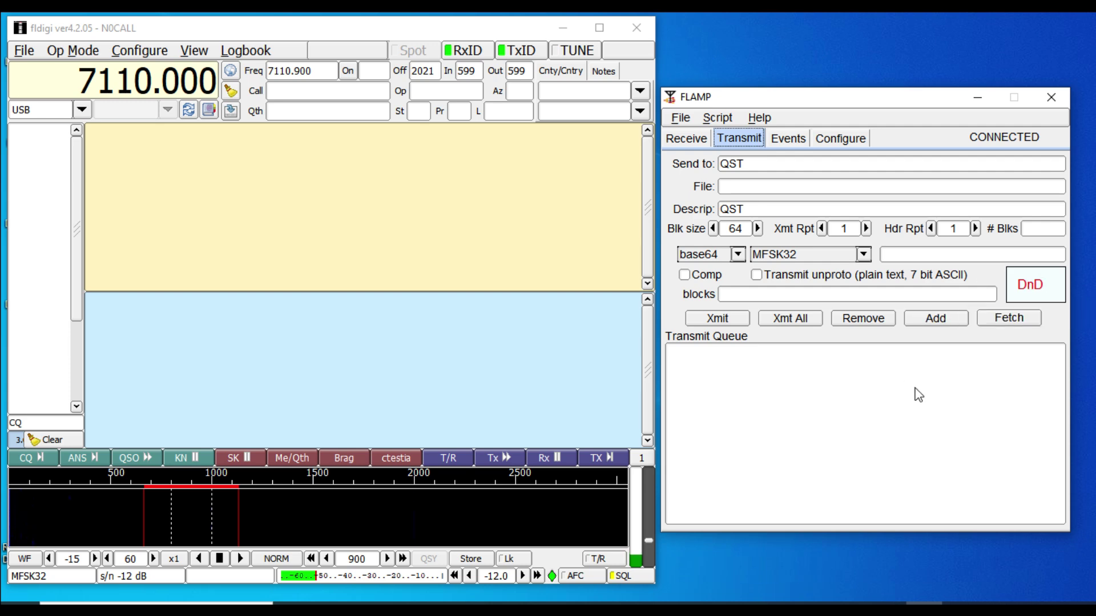
{"action": "left_click", "coordinate": [934, 323]}
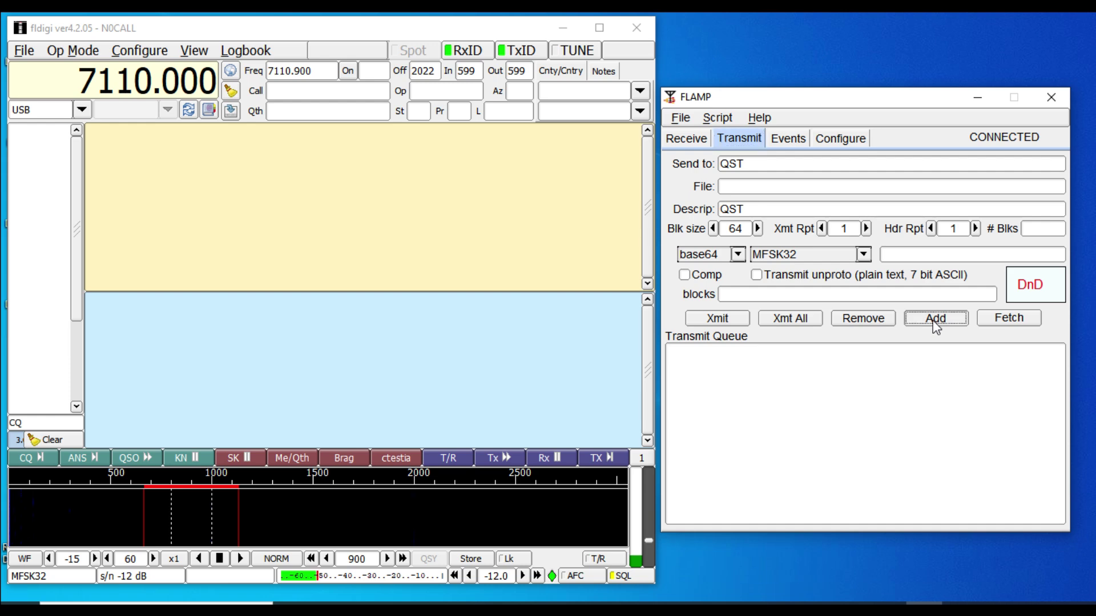
{"action": "left_click", "coordinate": [936, 323]}
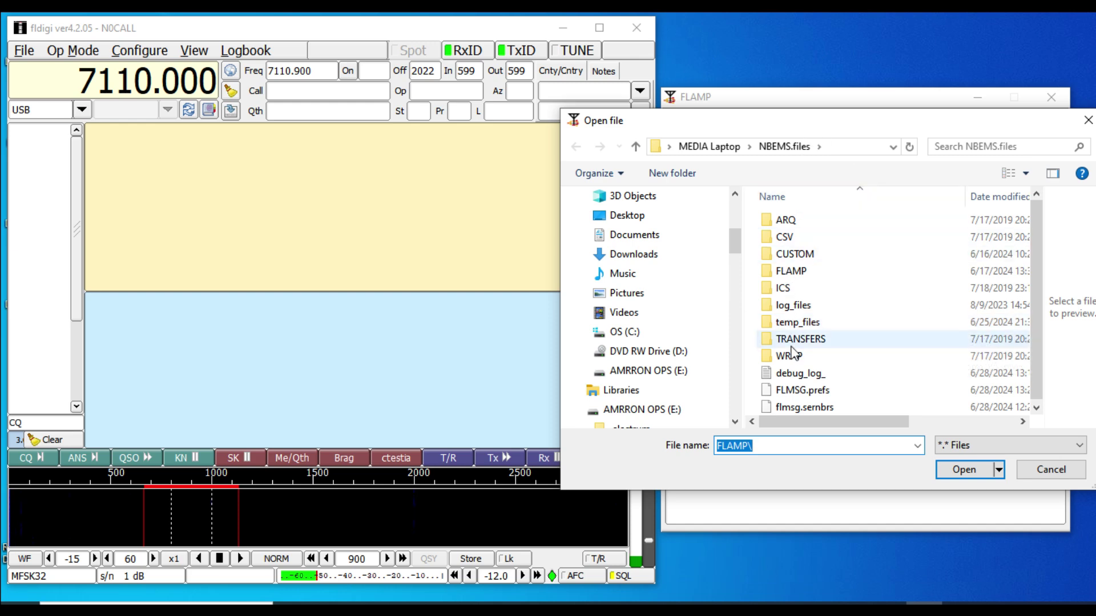
{"action": "mouse_move", "coordinate": [810, 293]}
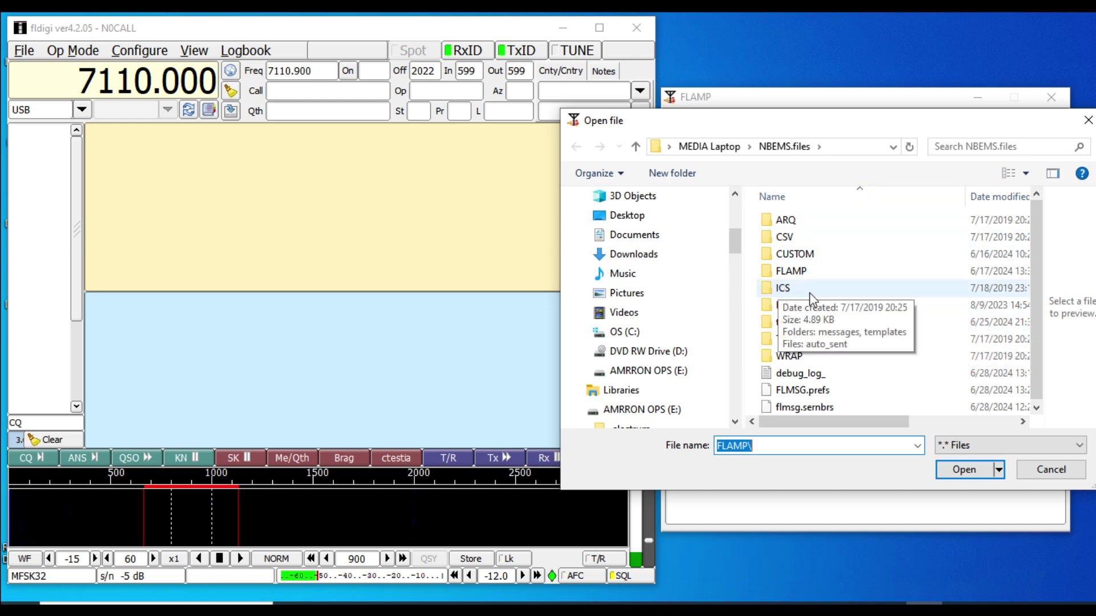
{"action": "left_click", "coordinate": [786, 268]}
{"action": "double_click", "coordinate": [786, 268]}
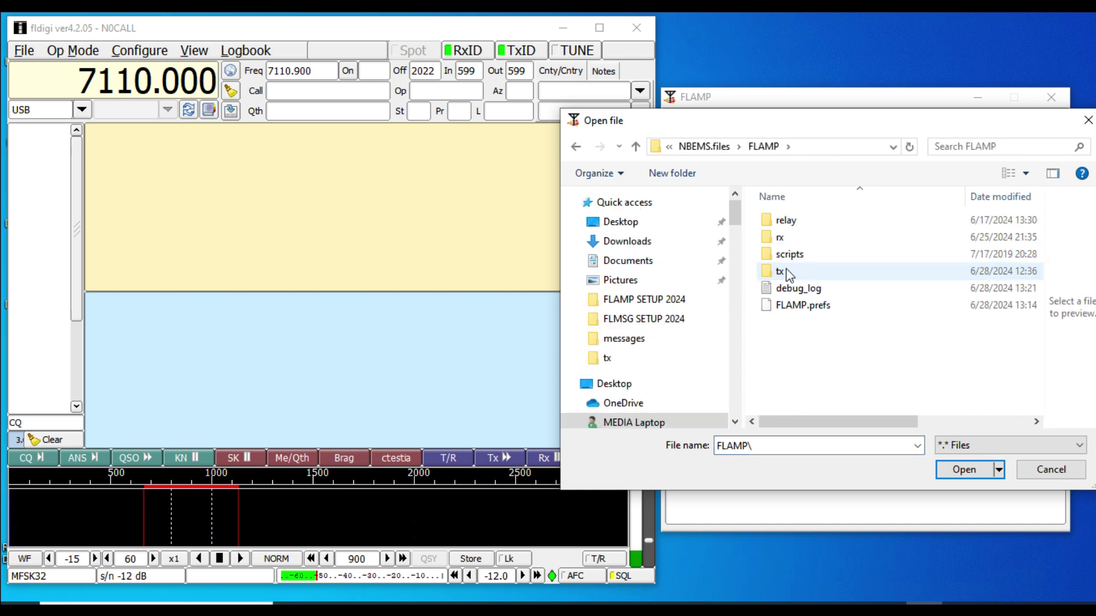
{"action": "mouse_move", "coordinate": [793, 273]}
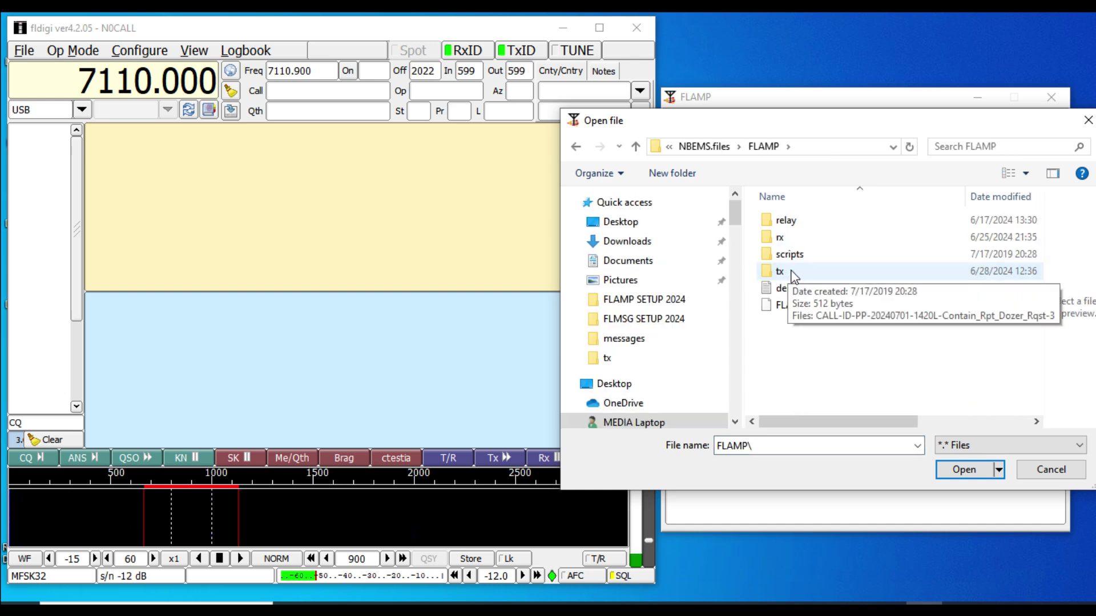
{"action": "double_click", "coordinate": [792, 273]}
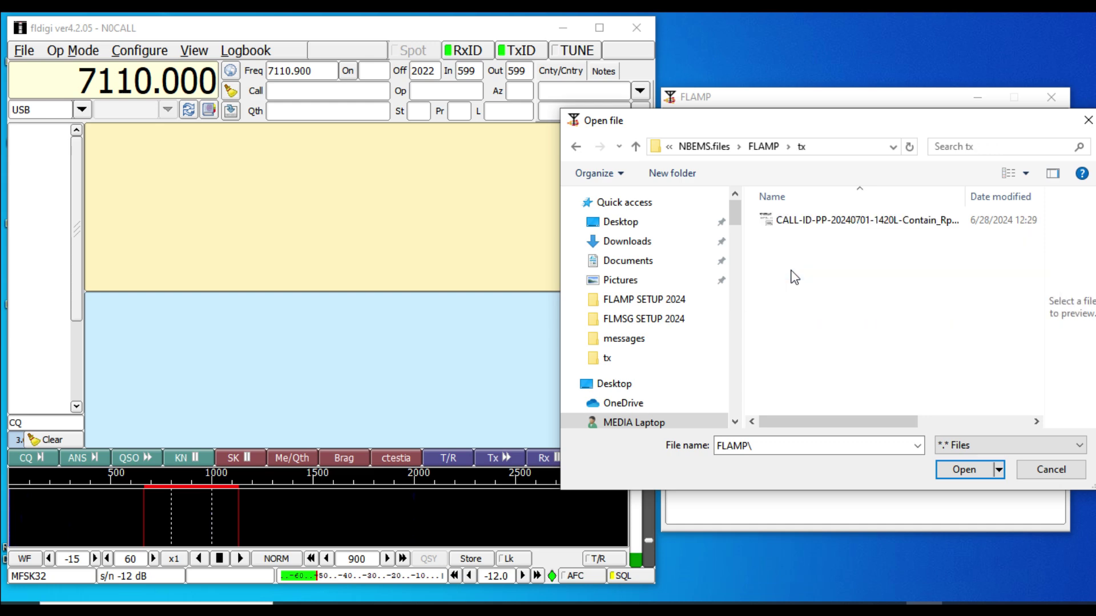
{"action": "double_click", "coordinate": [797, 222]}
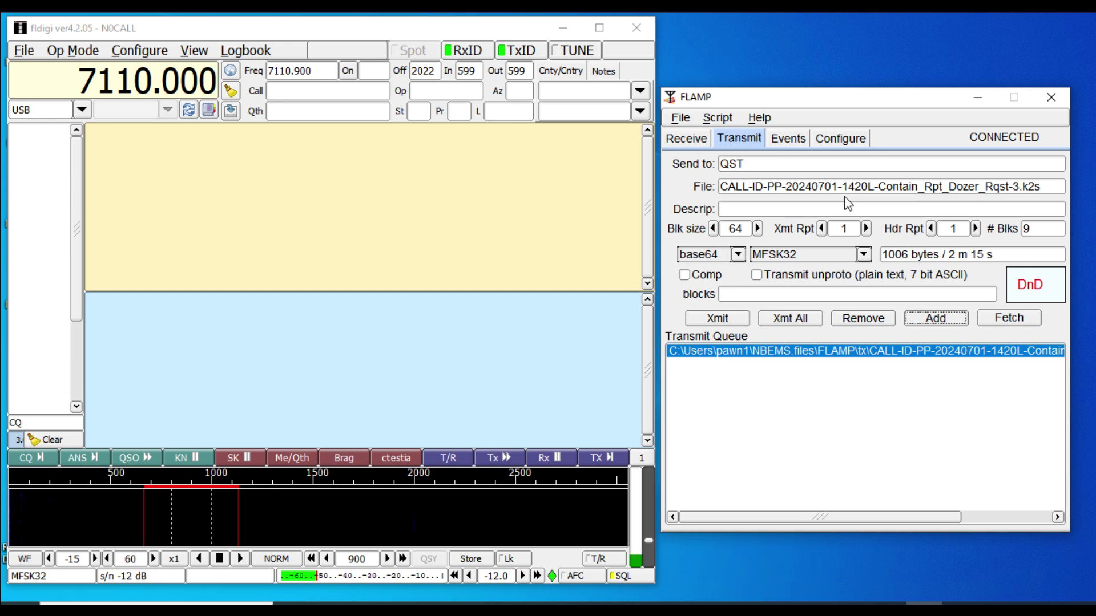
Step: Replace the queued file's QST recipient with "Bonner County EOC"
{"action": "left_click", "coordinate": [763, 164]}
{"action": "key", "text": "BackSpace"}
{"action": "key", "text": "BackSpace"}
{"action": "key", "text": "BackSpace"}
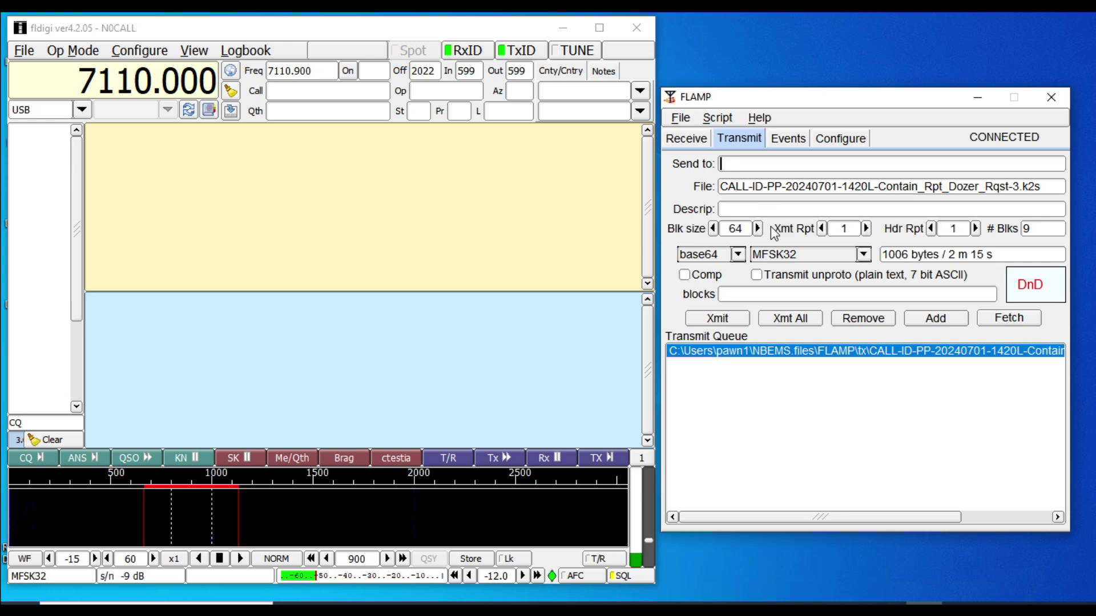
{"action": "type", "text": "Bonner County EOC"}
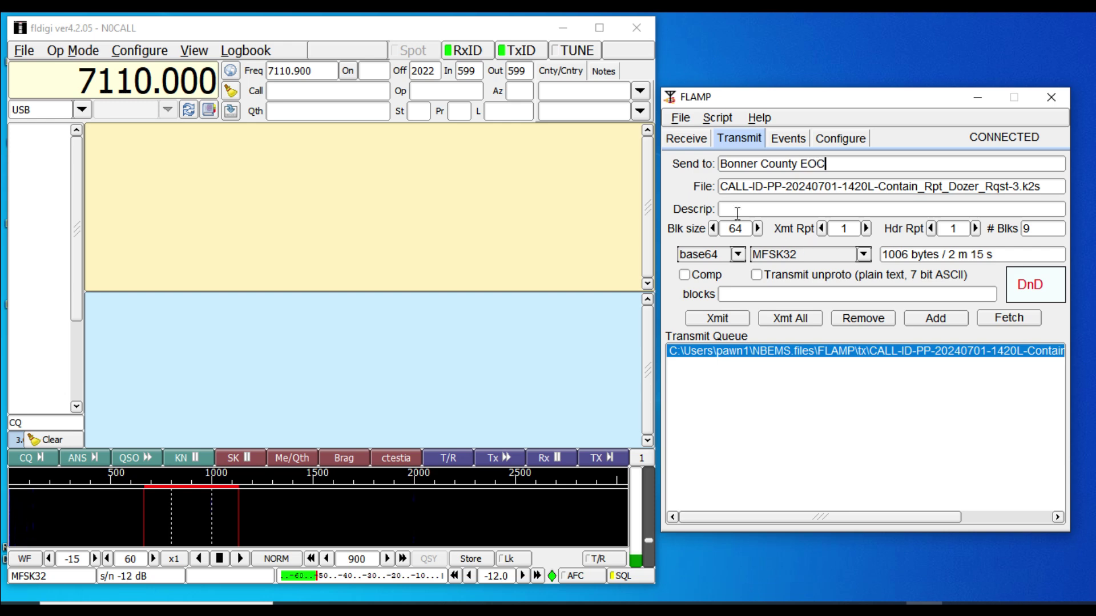
Step: Enter "SITREP Fire Containment - Dozer Request" as the queued file's description
{"action": "left_click", "coordinate": [764, 208]}
{"action": "type", "text": "SITREP Fire COnt"}
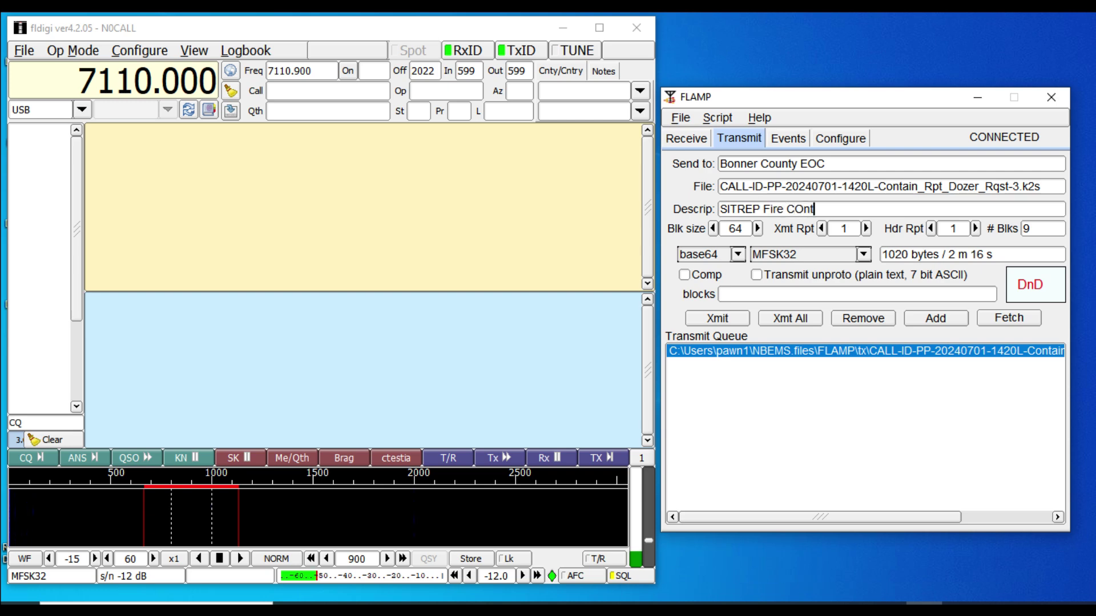
{"action": "key", "text": "BackSpace"}
{"action": "key", "text": "BackSpace"}
{"action": "key", "text": "BackSpace"}
{"action": "type", "text": "ontainment "}
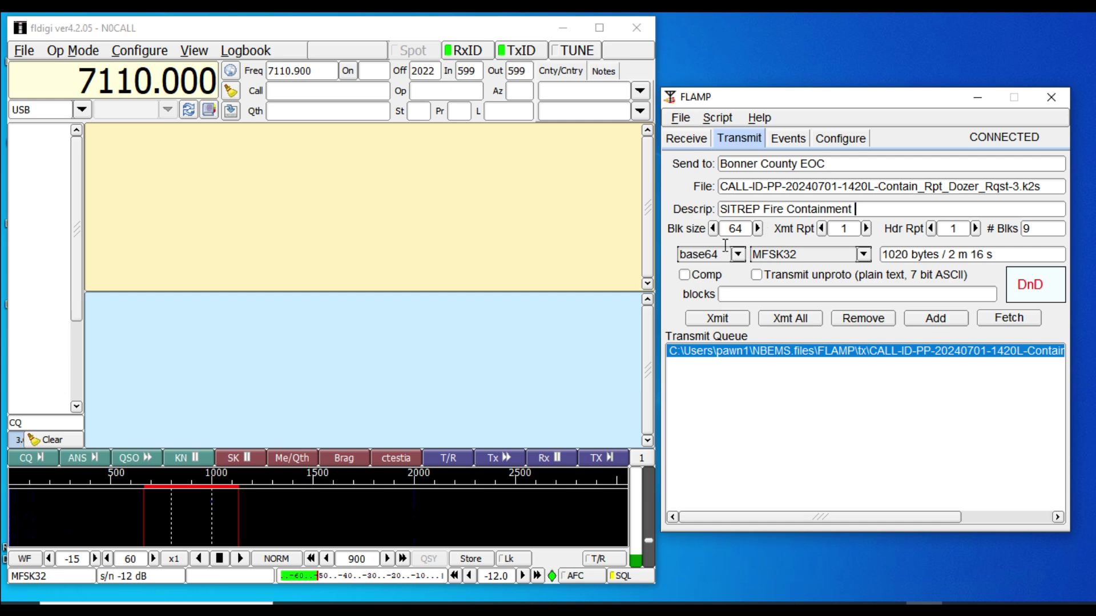
{"action": "type", "text": "- Dozer Reques"}
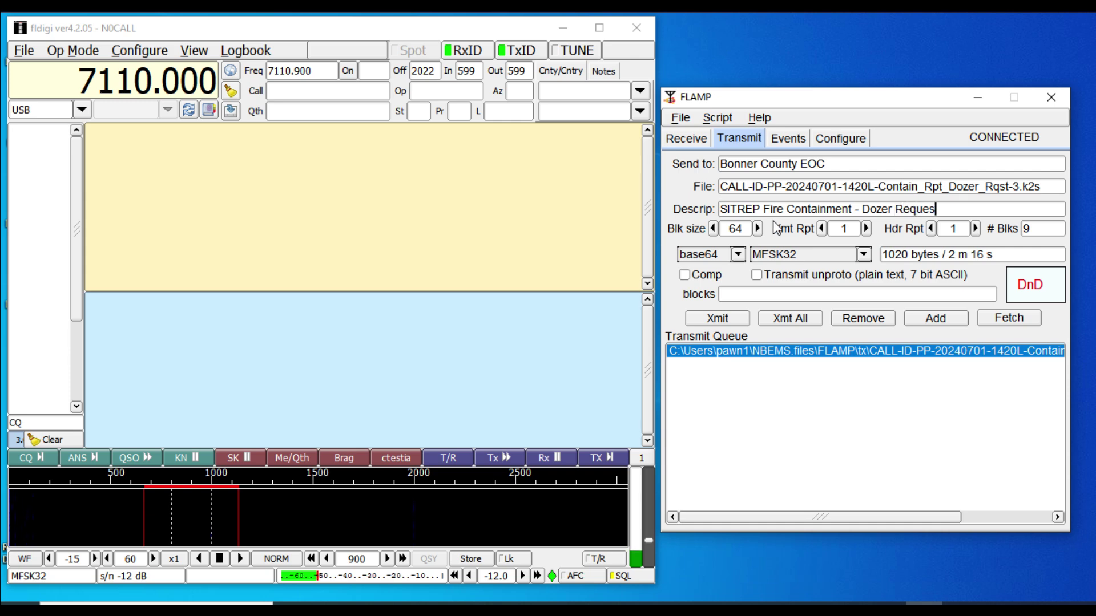
{"action": "type", "text": "t"}
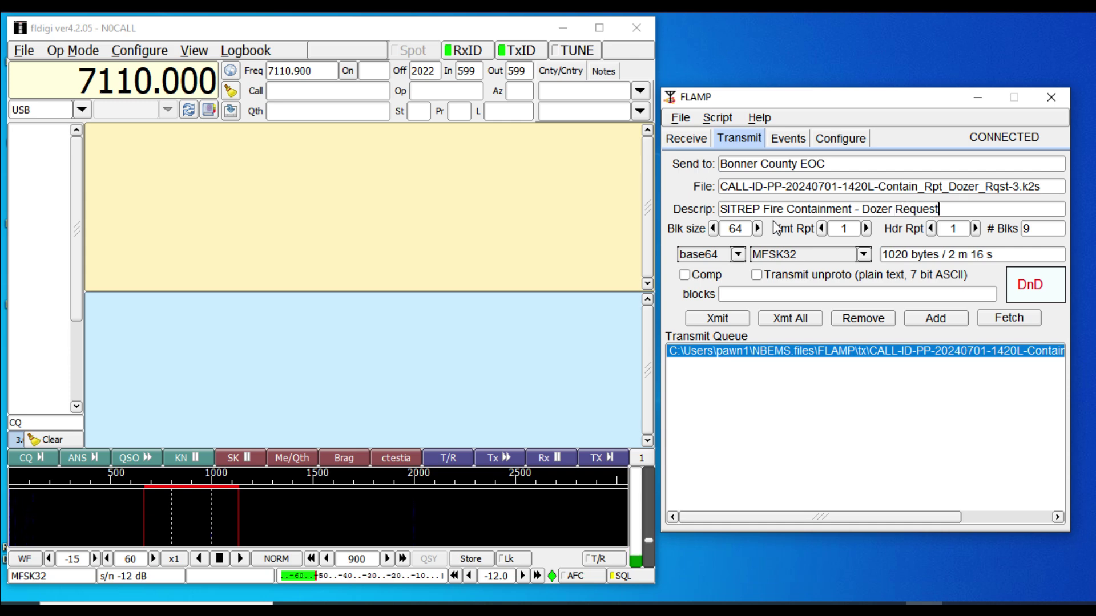
Step: Try MFSK64 as the queued file's transmit mode to compare the transfer time, and set the mode back to MFSK32
{"action": "left_click", "coordinate": [864, 255]}
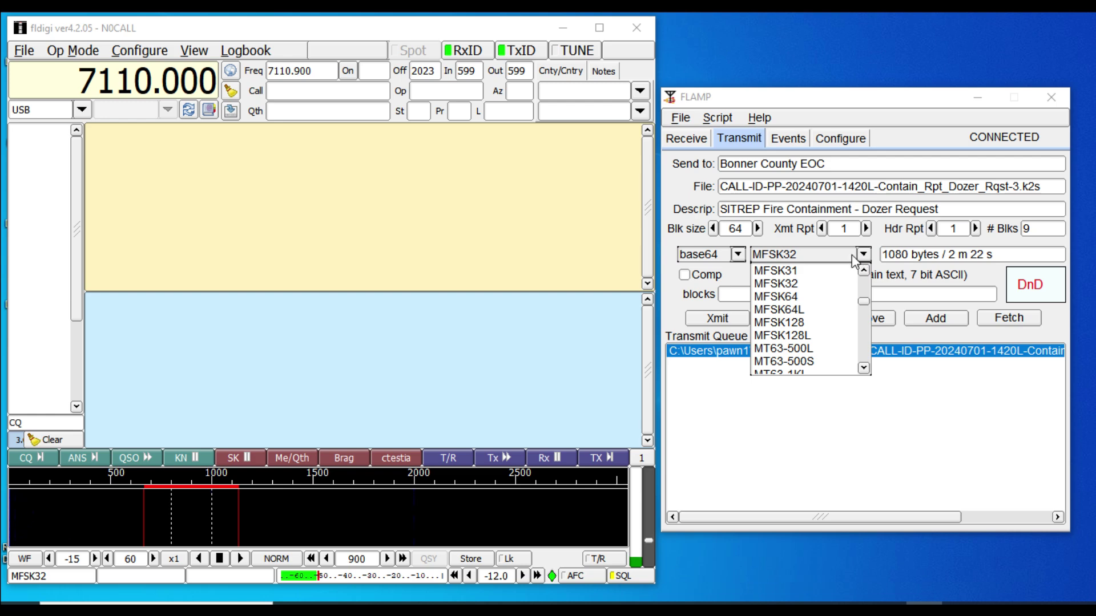
{"action": "key", "text": "Escape"}
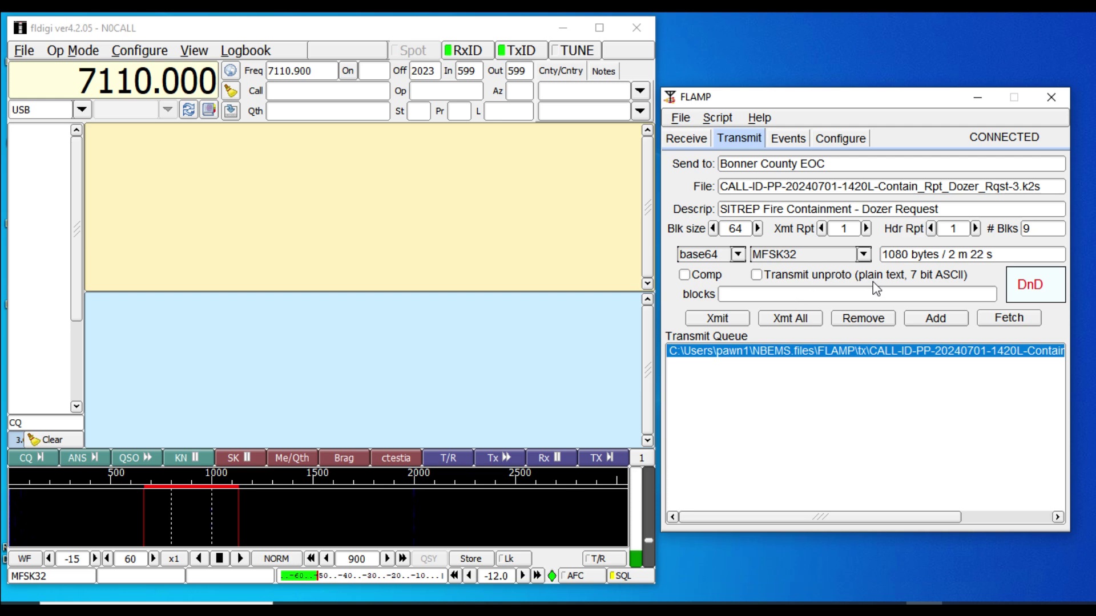
{"action": "scroll", "coordinate": [863, 255], "scroll_direction": "down", "scroll_amount": 1}
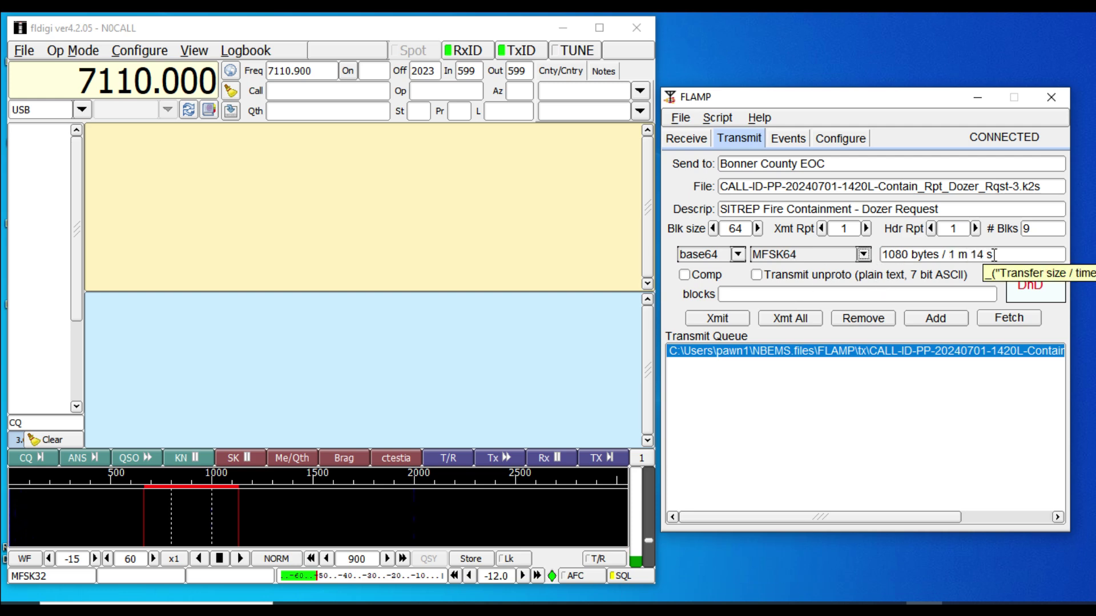
{"action": "left_click", "coordinate": [864, 255]}
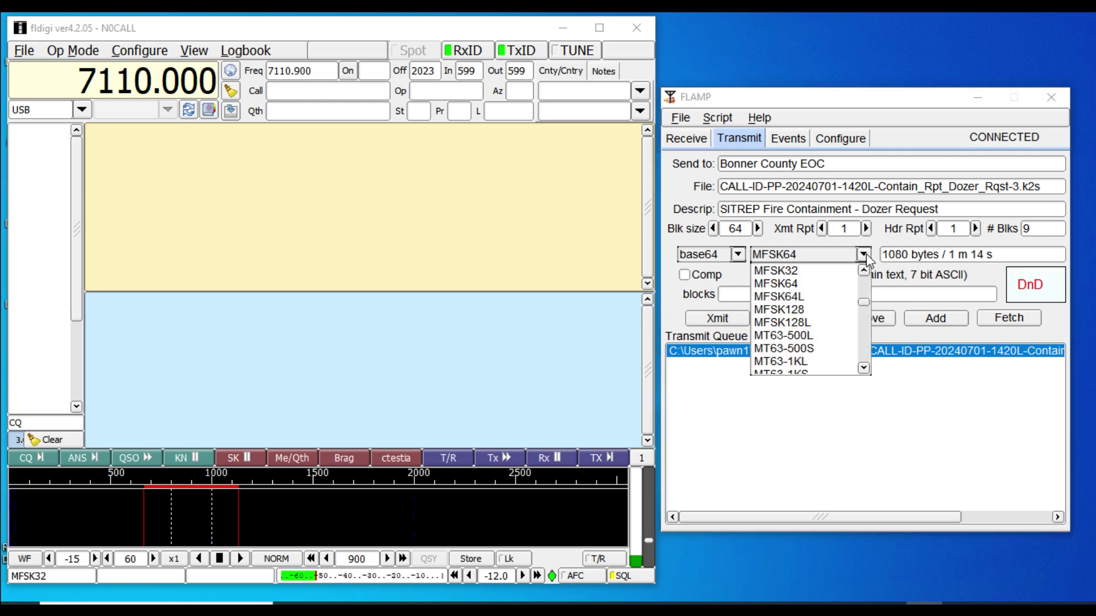
{"action": "left_click", "coordinate": [798, 279]}
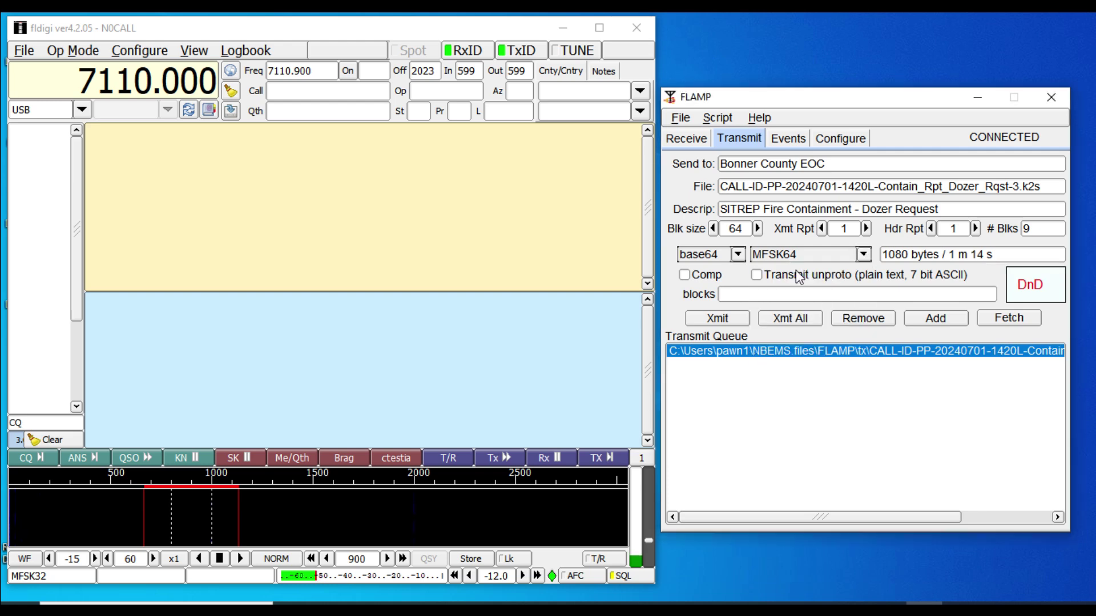
Step: Enable compression for the queued file, transmit it, and follow the outgoing text in fldigi
{"action": "left_click", "coordinate": [684, 276]}
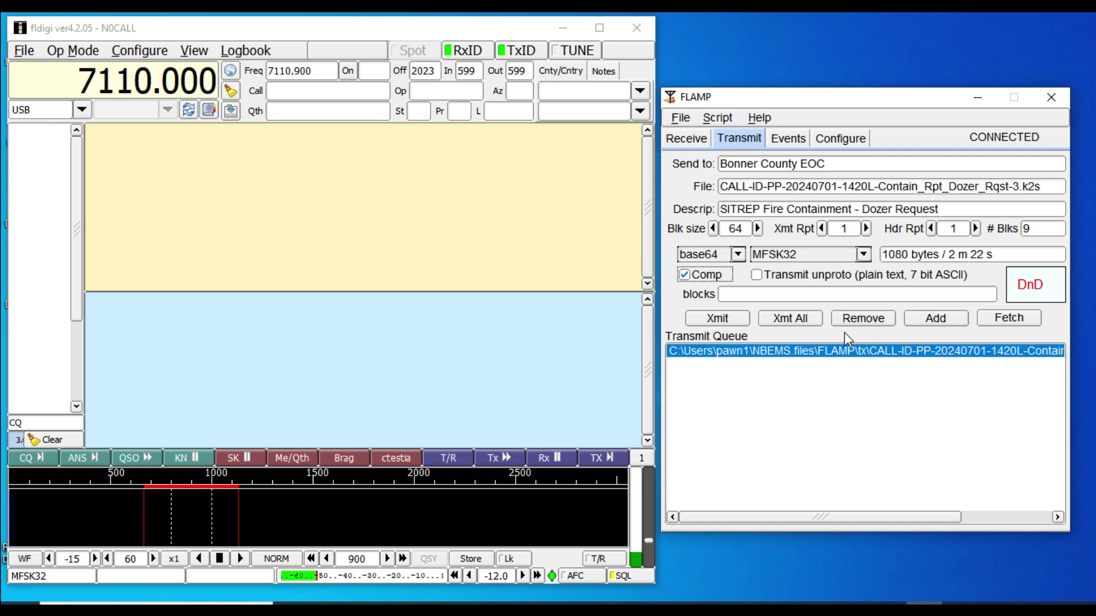
{"action": "left_click", "coordinate": [714, 321]}
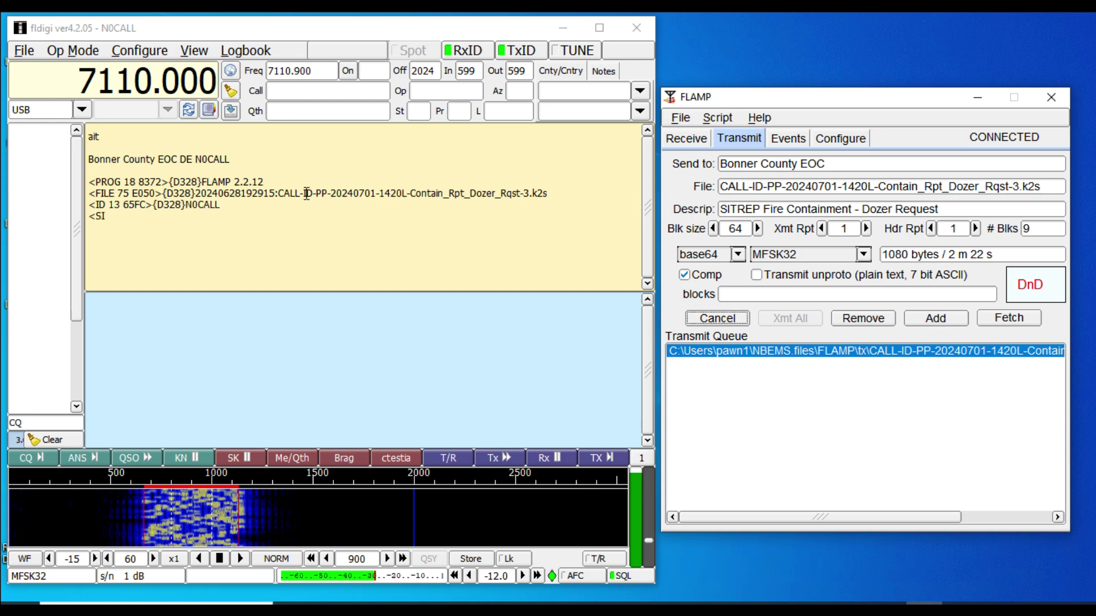
{"action": "left_click", "coordinate": [646, 283]}
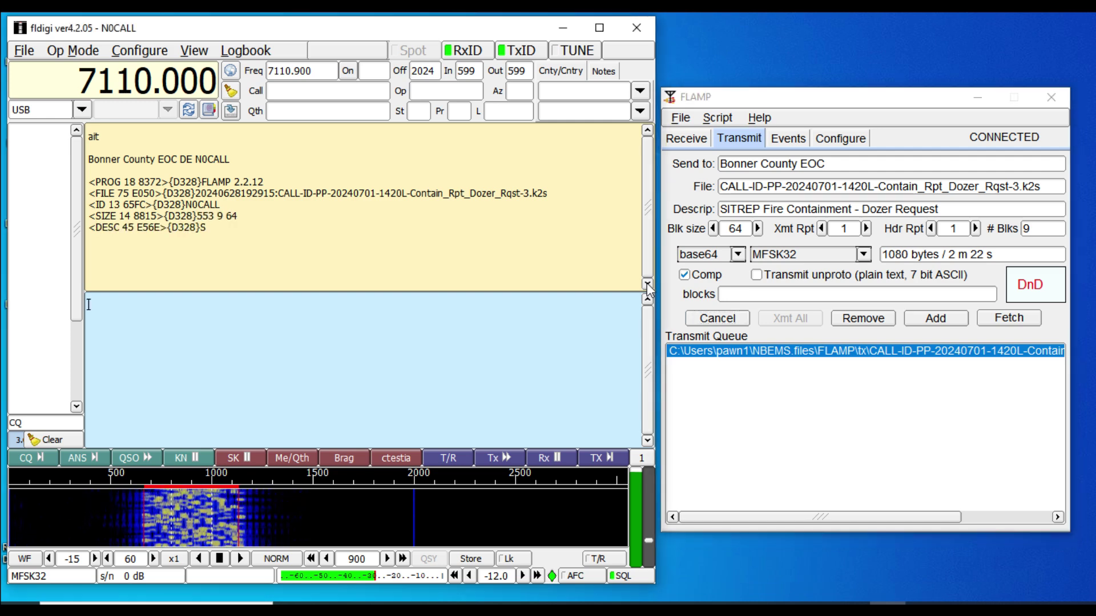